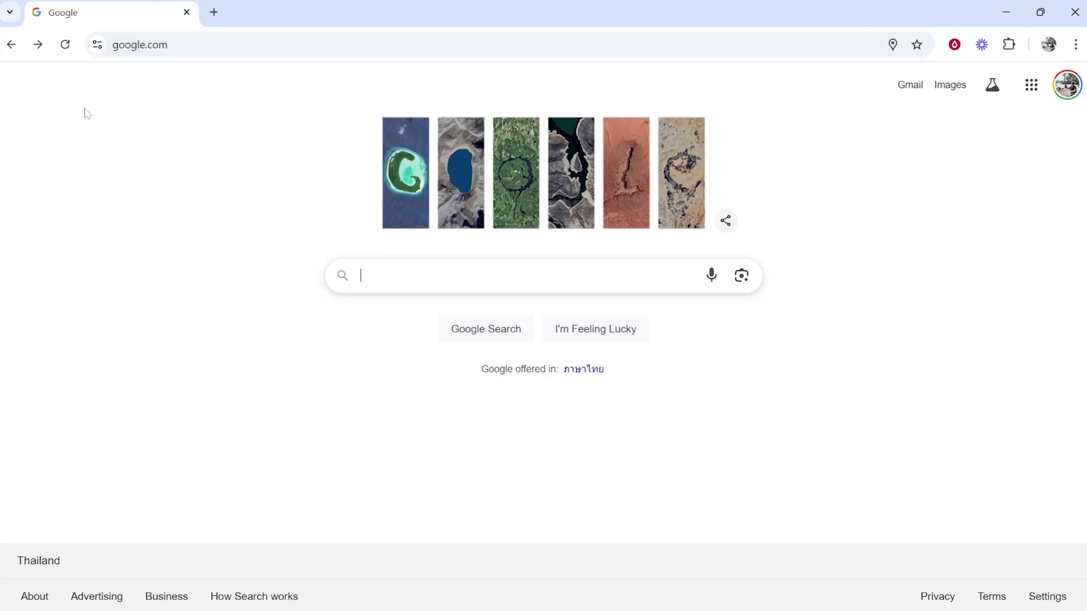
Search Google for 'phantom wallet', correcting the 'phanton' typo.
type("phanton")
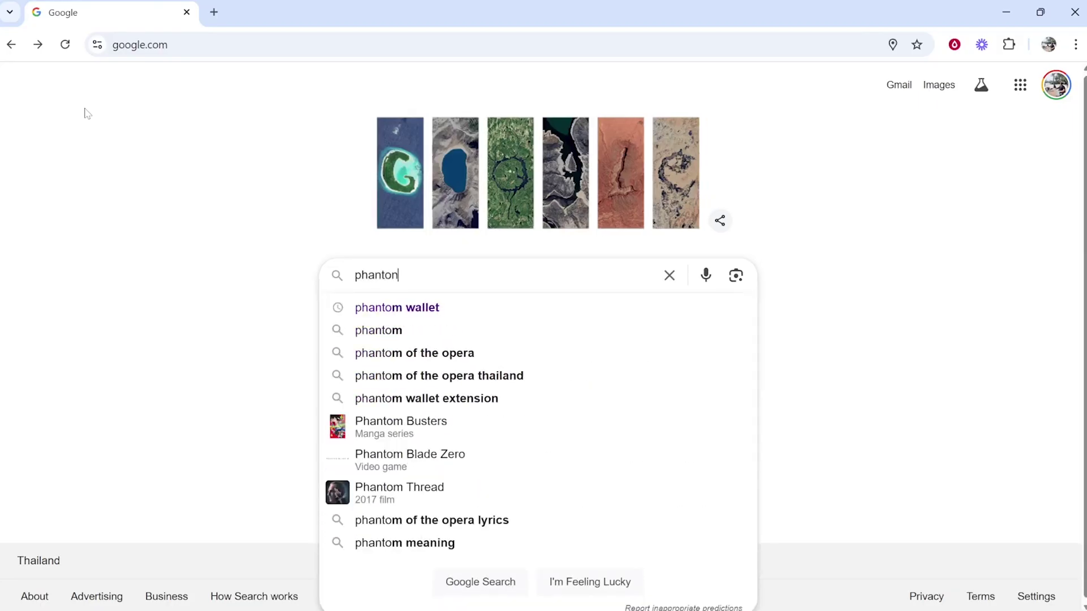
key("BackSpace")
key("BackSpace")
type("m wallet")
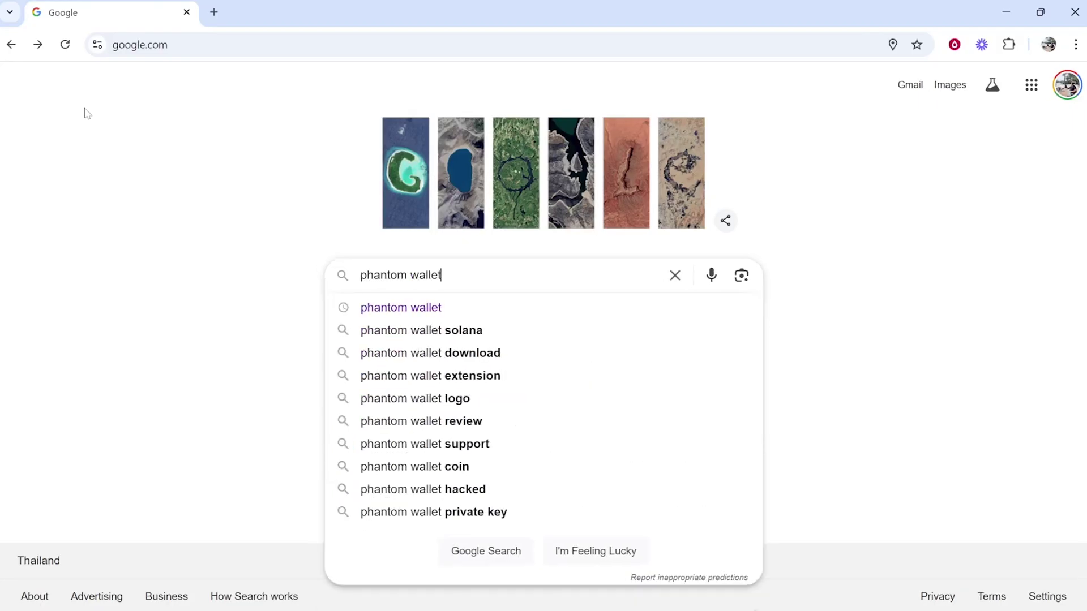
key("Return")
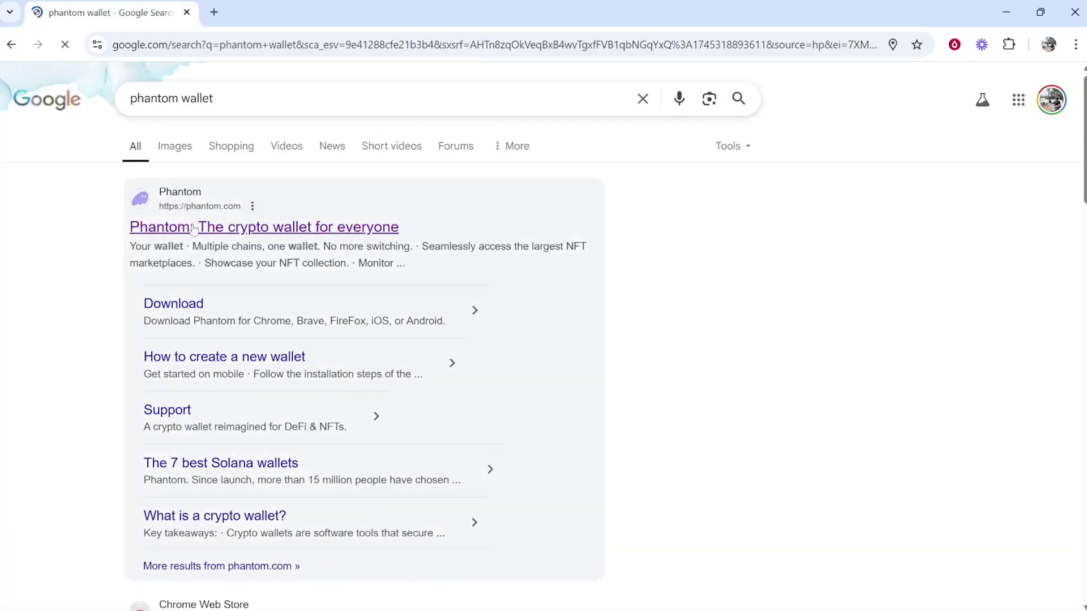
Open the official Phantom site and follow 'Download for Chrome' to the Chrome Web Store listing.
left_click(212, 229)
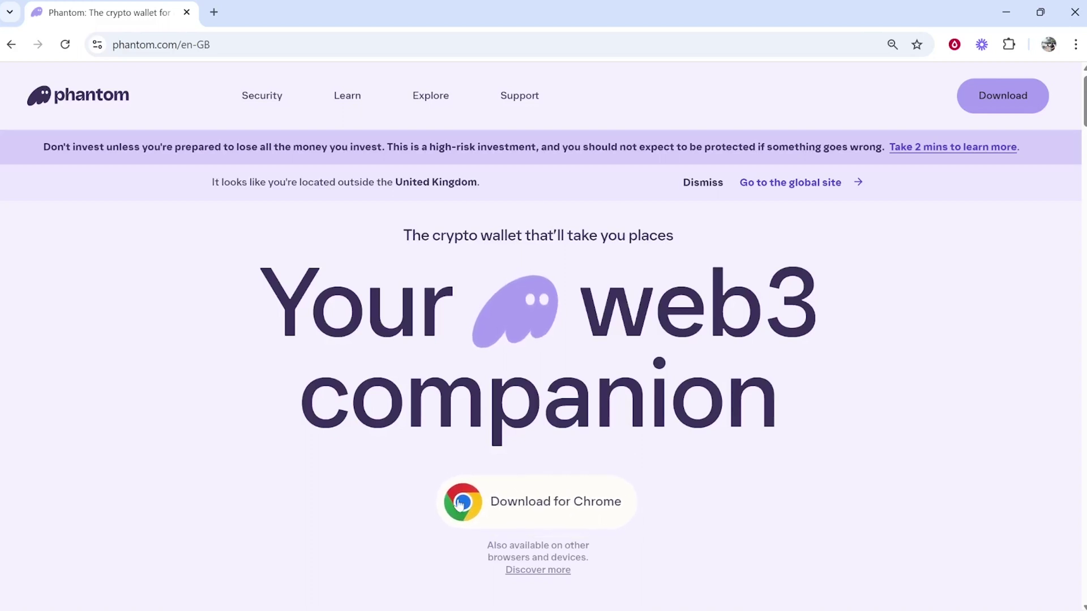
left_click(541, 513)
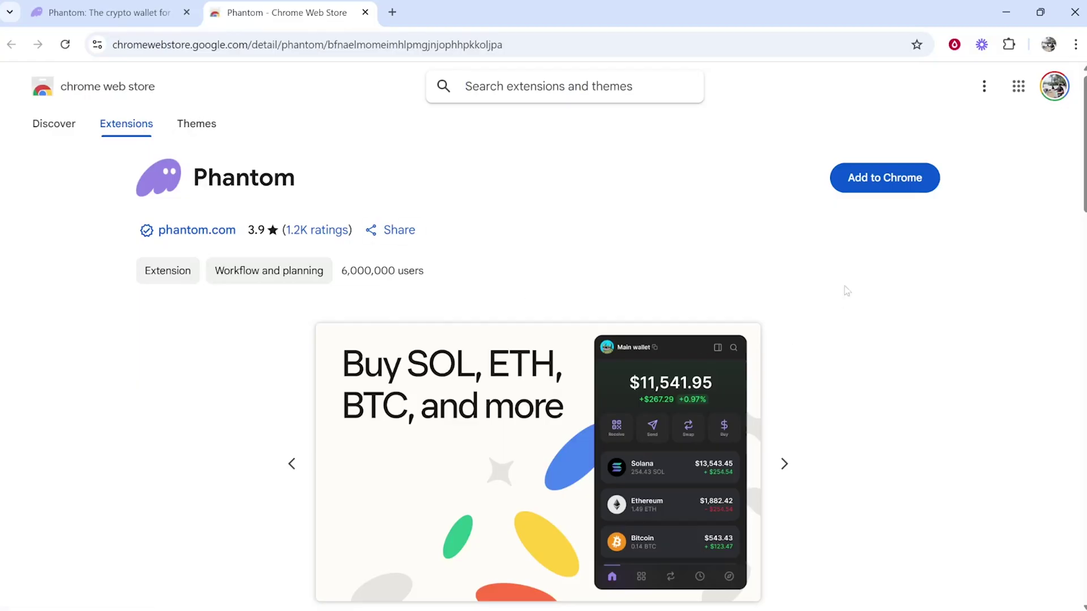
Add the Phantom extension to Chrome and confirm its permissions.
left_click(885, 186)
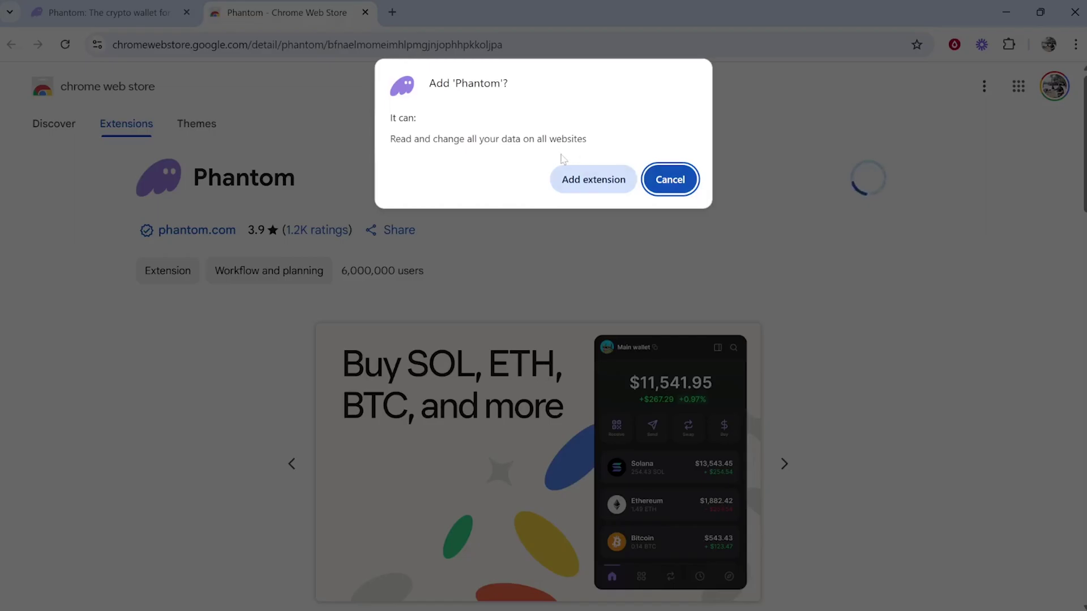
left_click(574, 183)
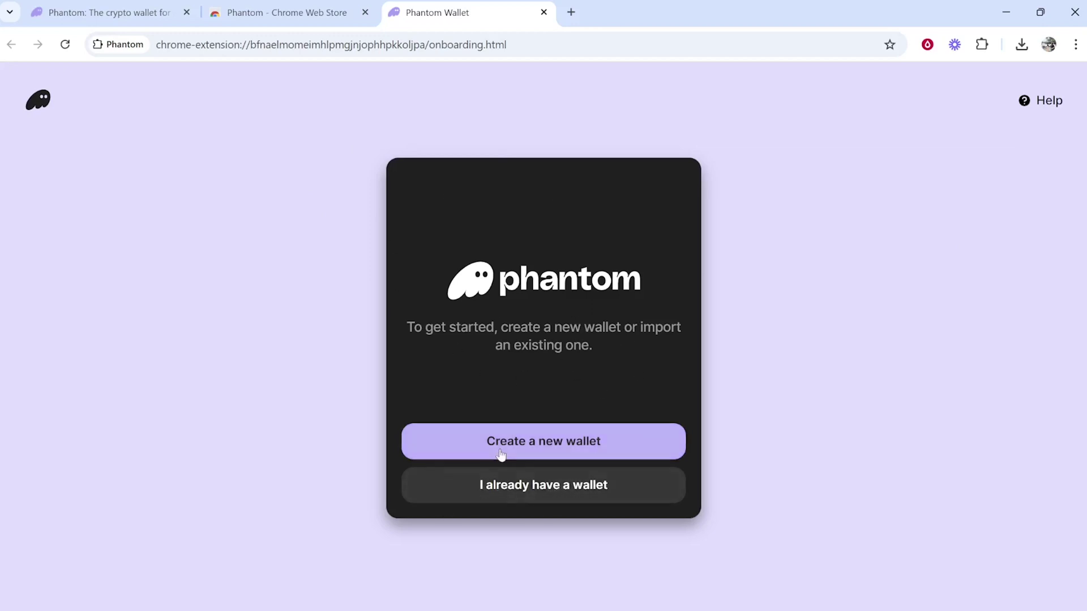
Create a new seed-phrase wallet, accept the Terms of Service and submit the password.
left_click(576, 449)
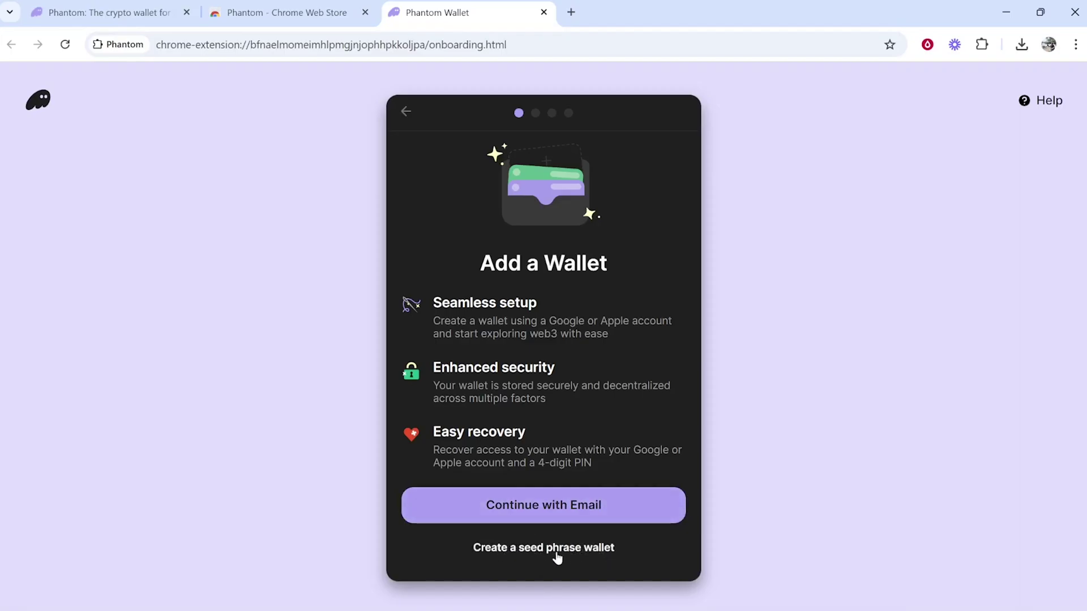
left_click(513, 560)
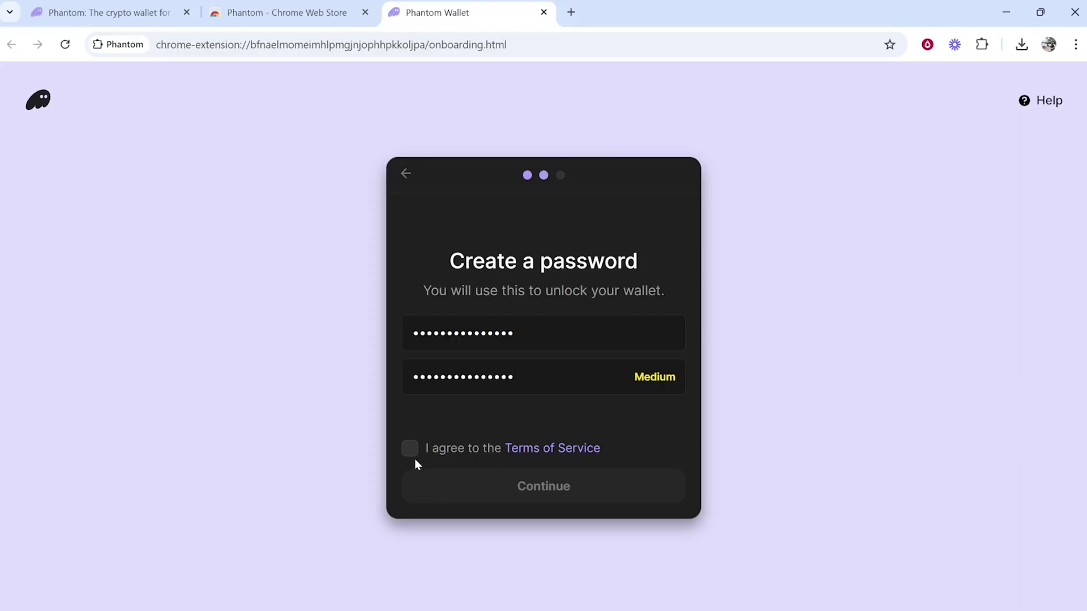
left_click(411, 453)
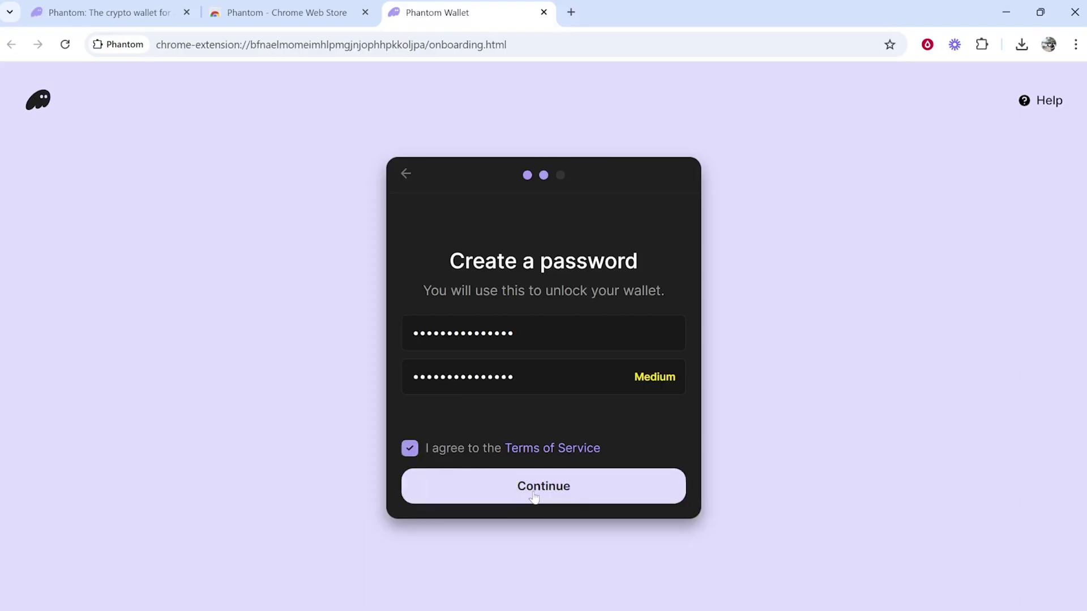
left_click(554, 490)
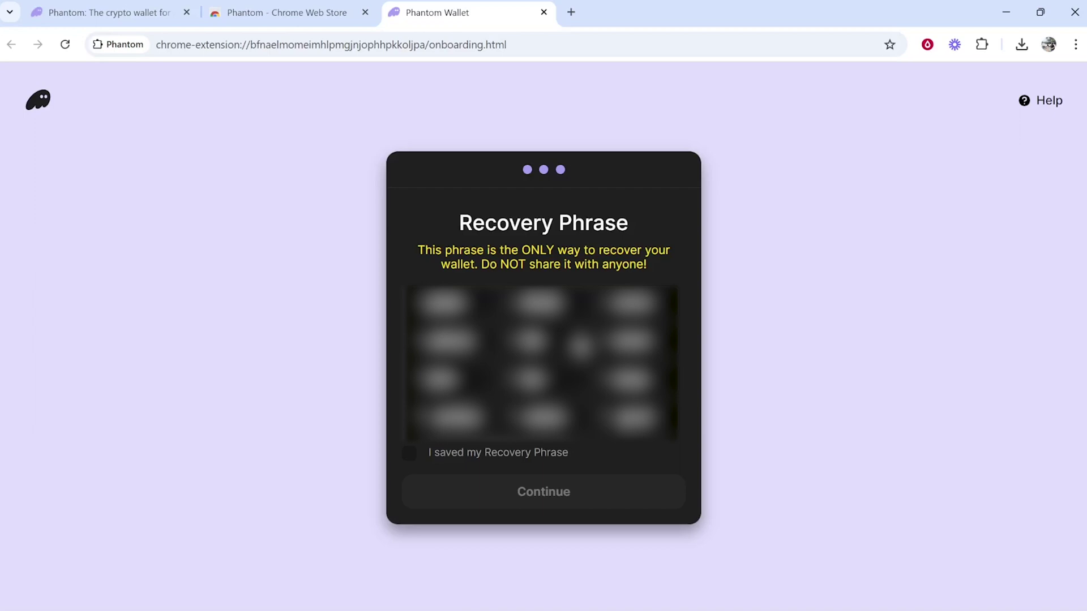
Confirm the recovery phrase is saved, continue, and finish with Get Started.
left_click(408, 454)
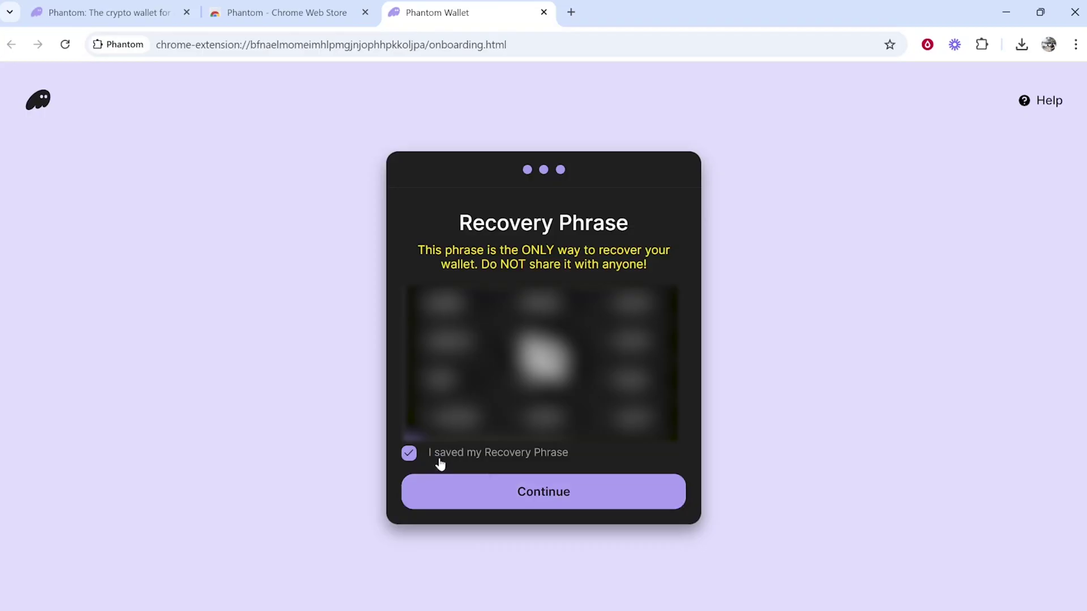
left_click(540, 506)
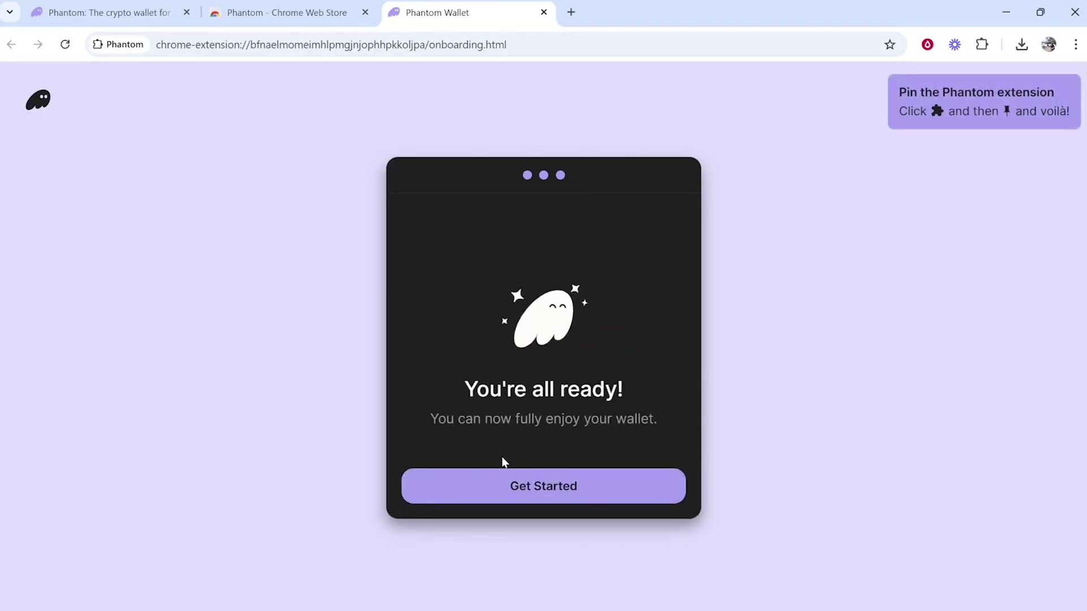
left_click(532, 496)
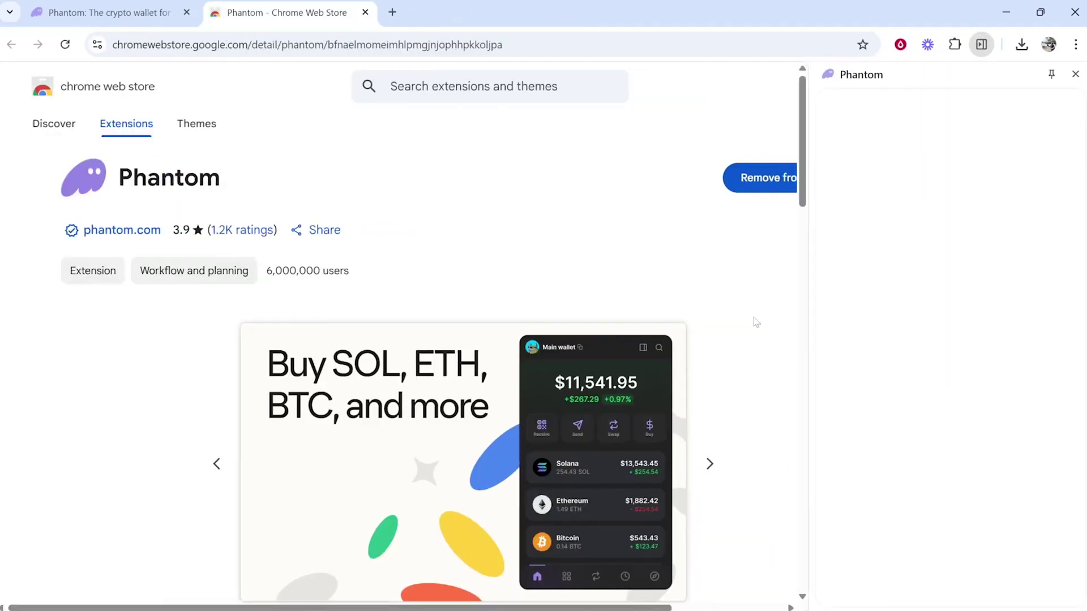
Close the side panel, open Phantom from the Extensions menu, and enable Sui.
left_click(1076, 76)
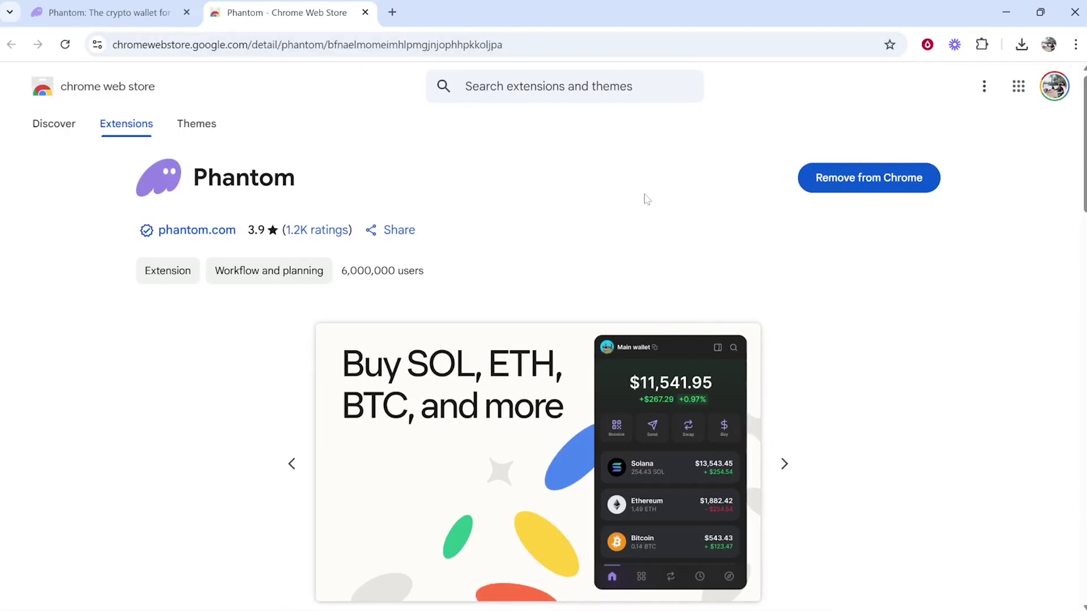
left_click(983, 46)
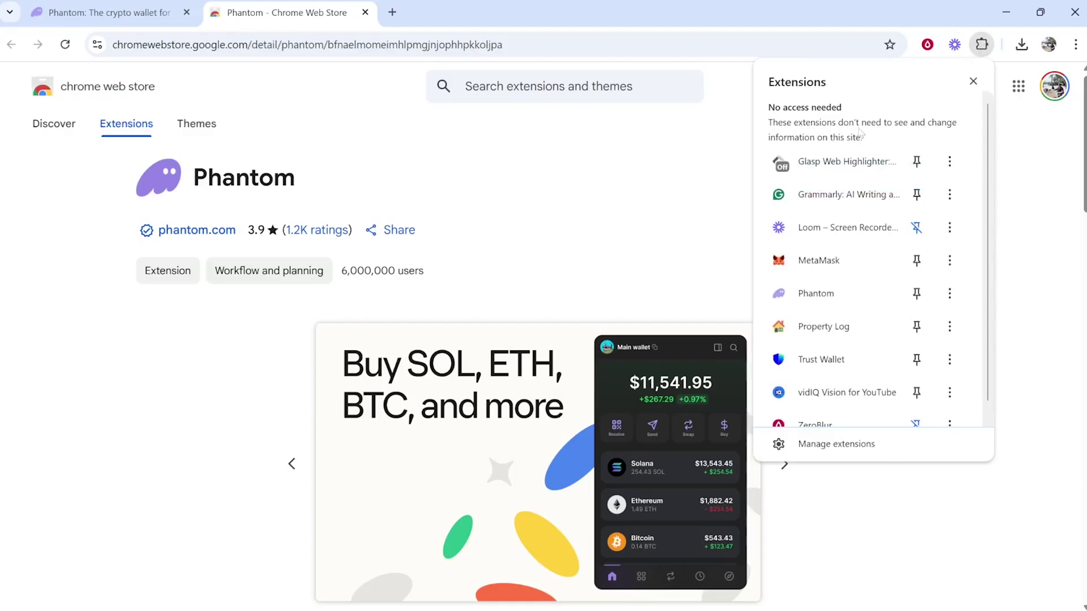
left_click(801, 300)
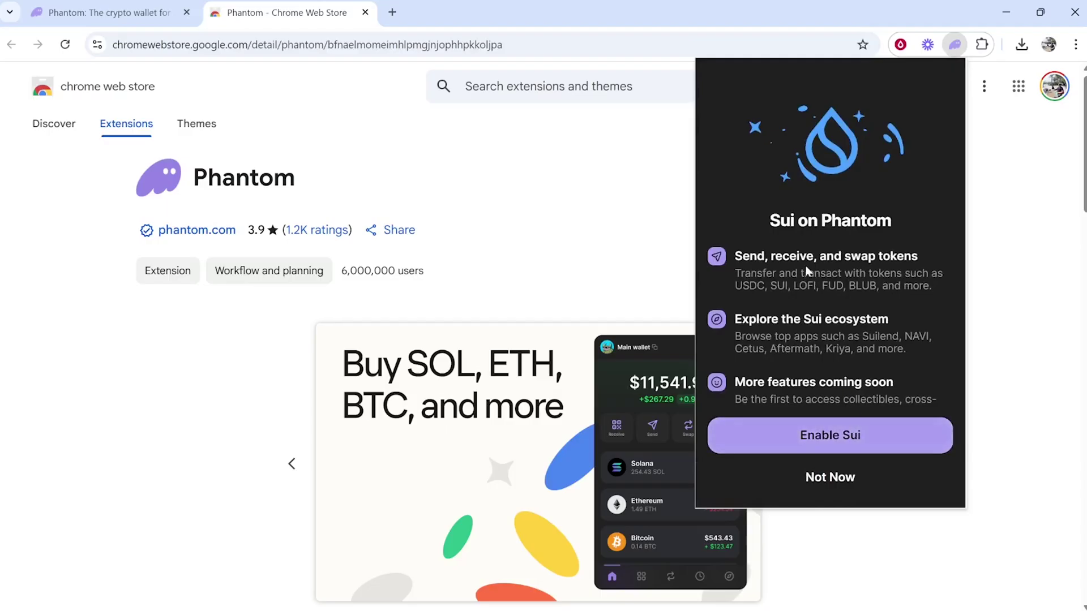
left_click(811, 437)
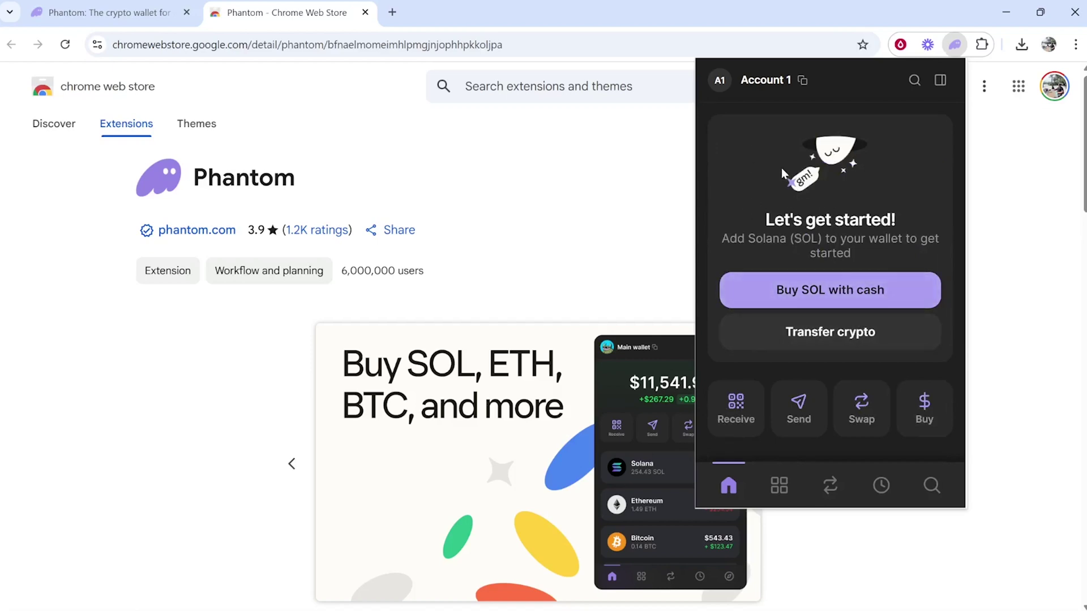
left_click(722, 82)
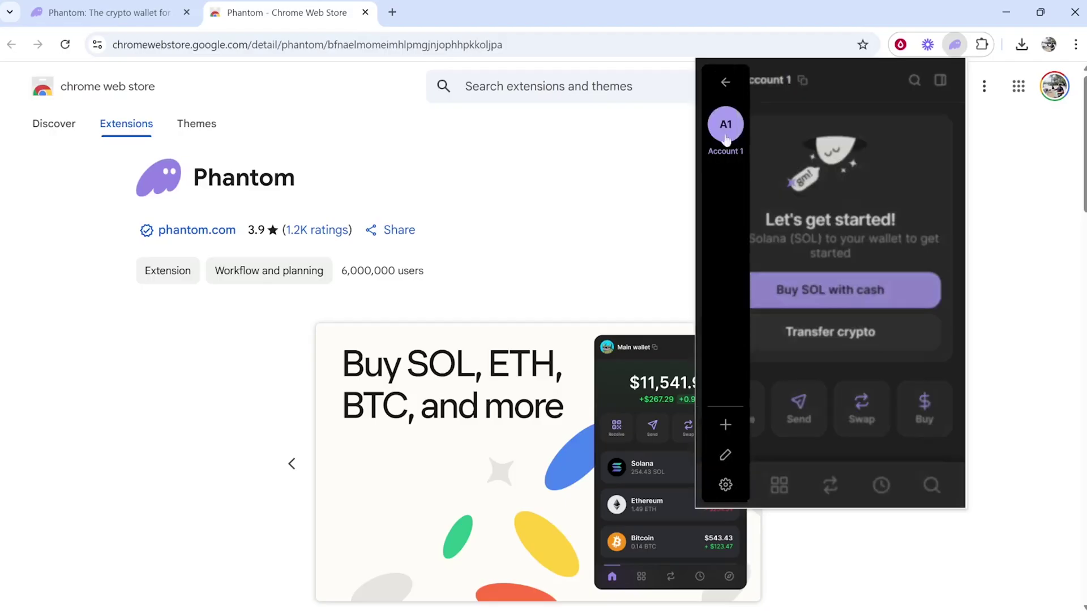
left_click(726, 487)
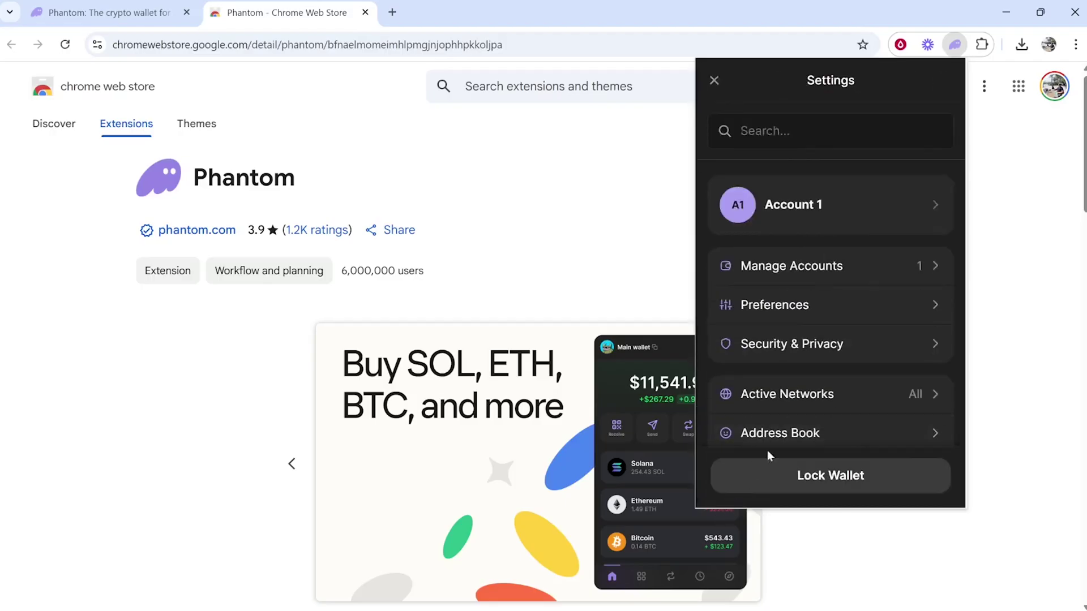
left_click(794, 268)
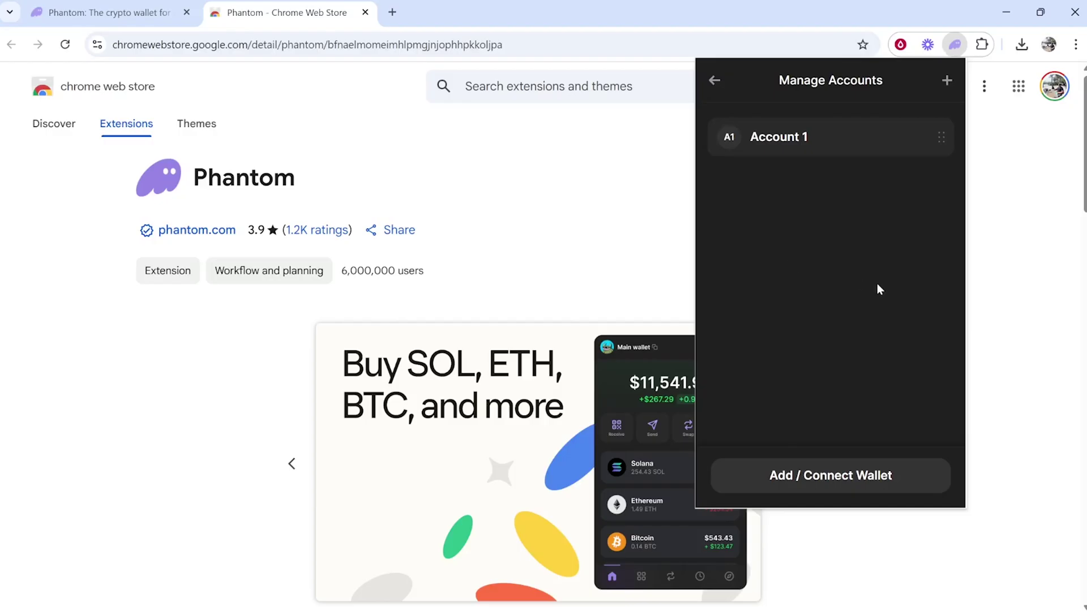
left_click(947, 81)
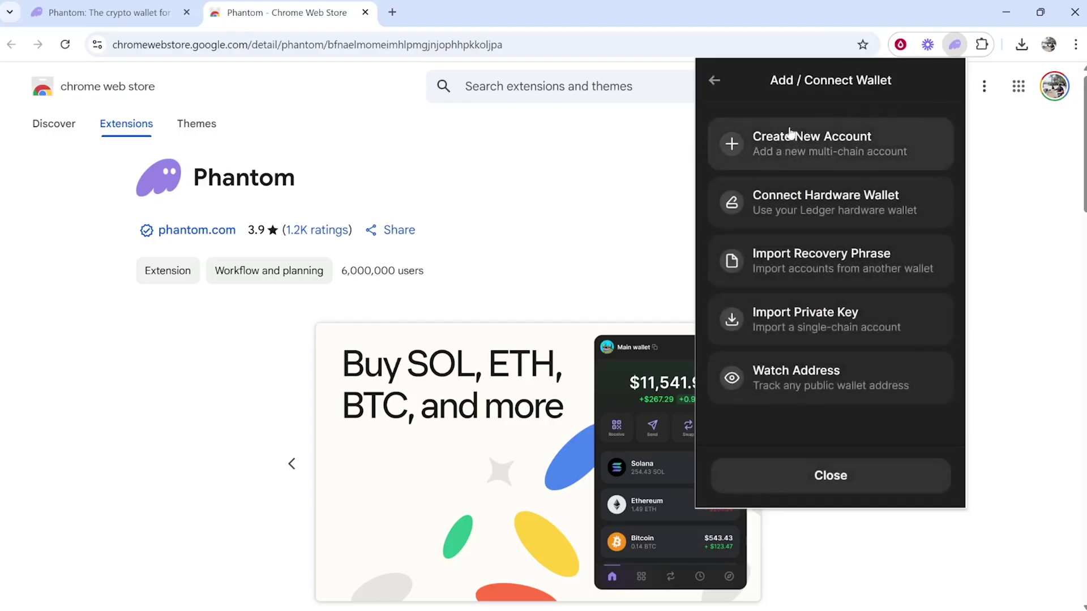
left_click(715, 82)
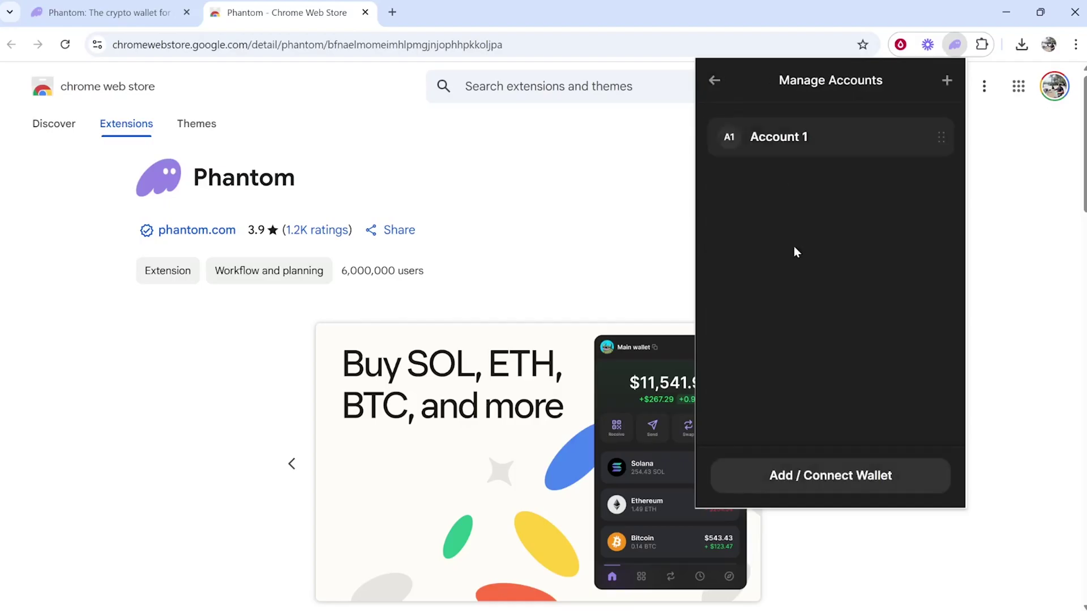
left_click(713, 83)
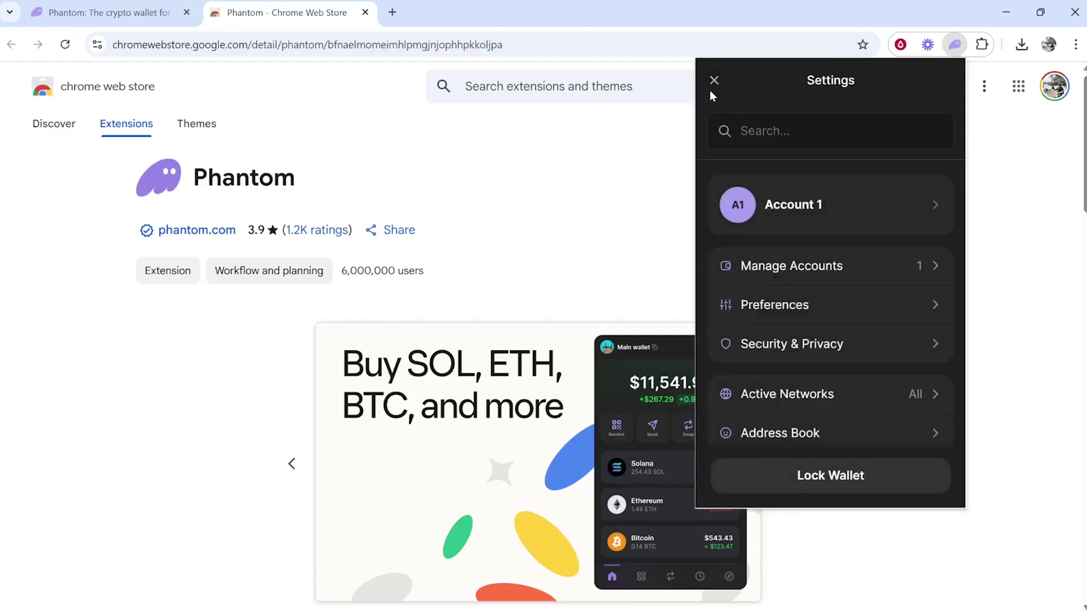
left_click(714, 81)
Open Bitcoin from the token list, check its More options sheet, then close it.
scroll(811, 385, "down", 3)
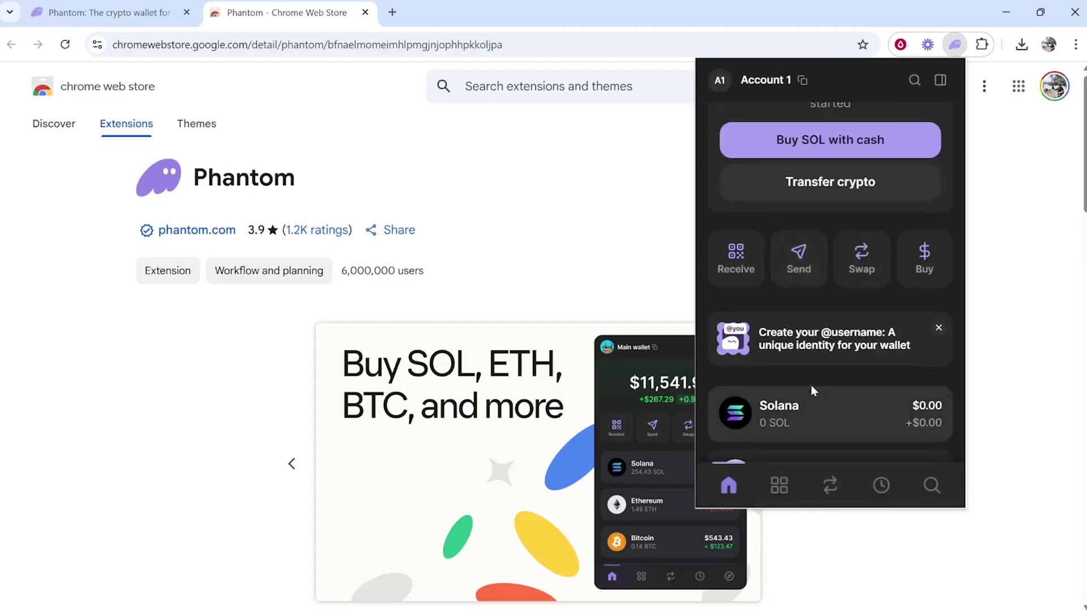
scroll(803, 306, "down", 5)
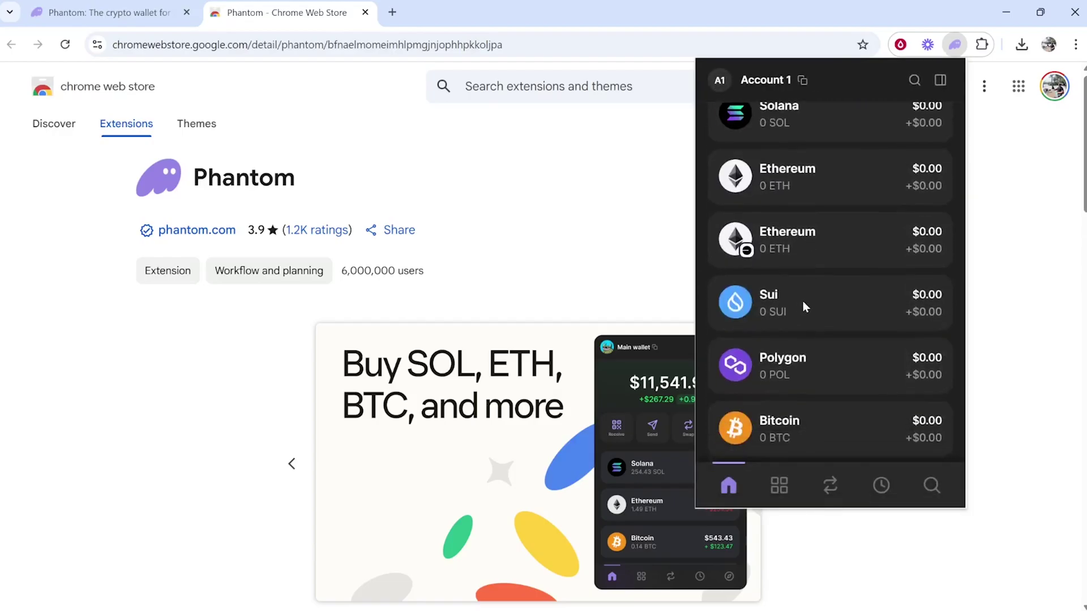
left_click(755, 428)
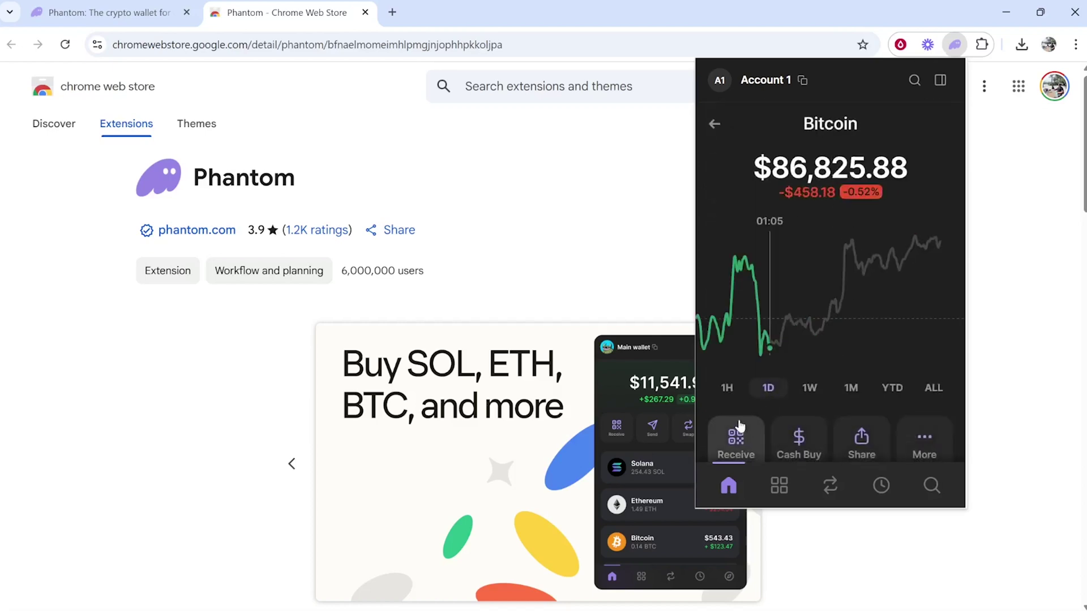
left_click(912, 371)
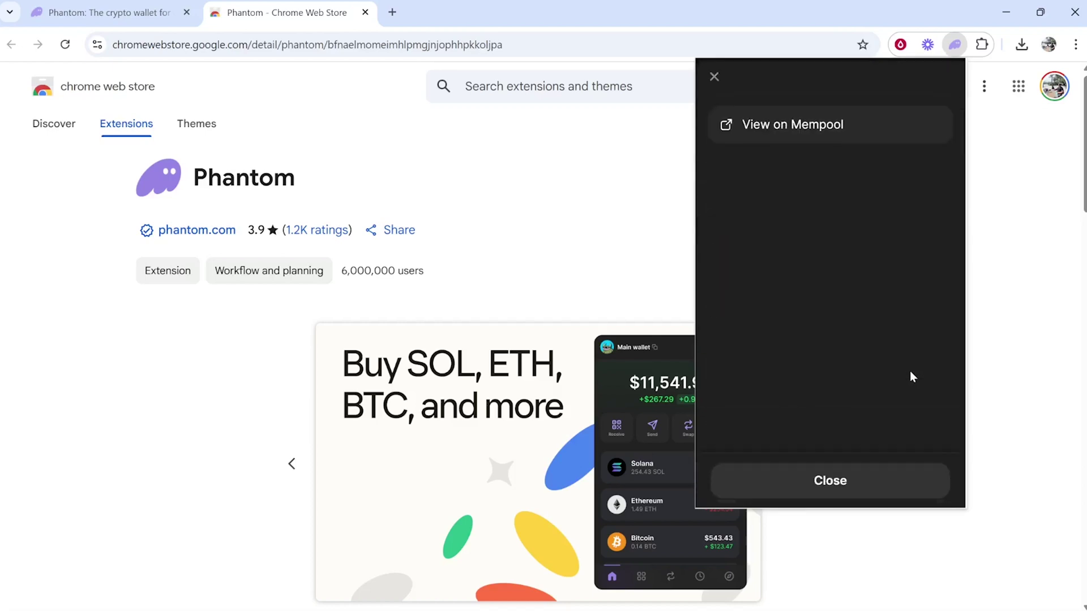
left_click(714, 78)
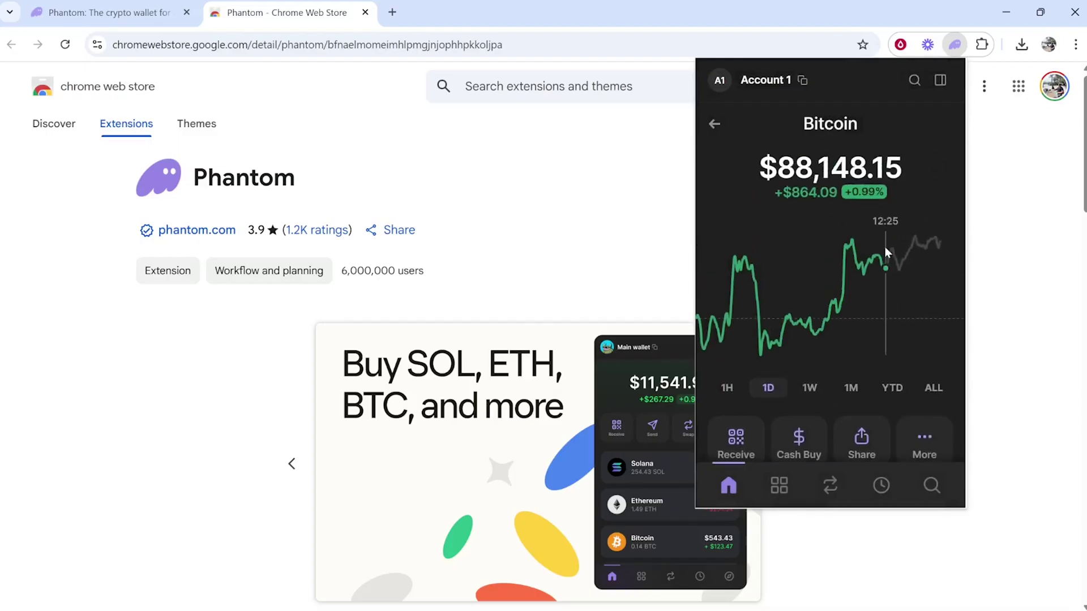
scroll(786, 226, "down", 4)
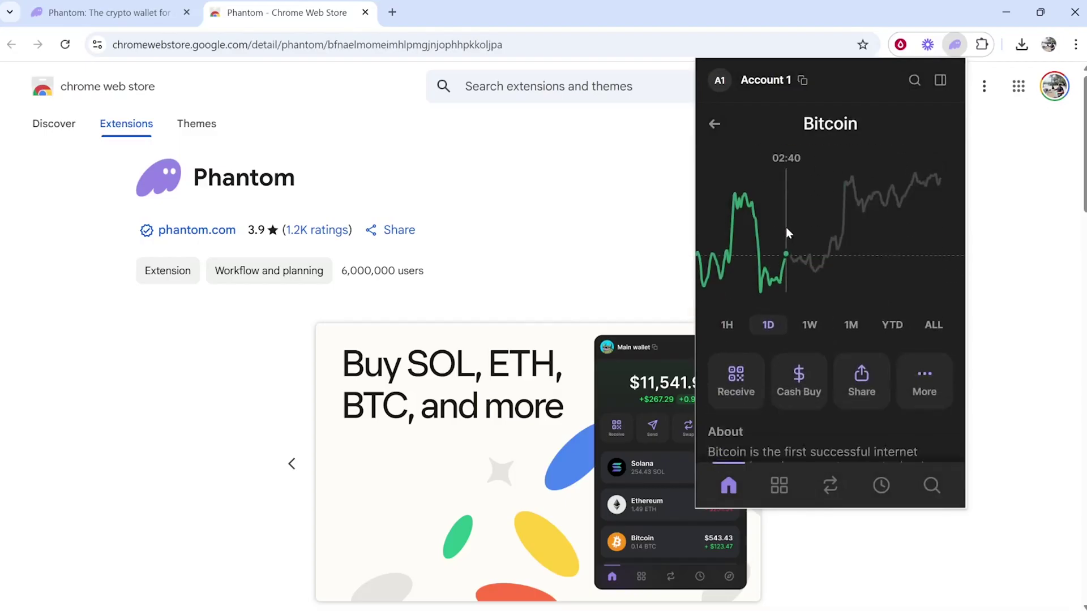
scroll(788, 273, "up", 4)
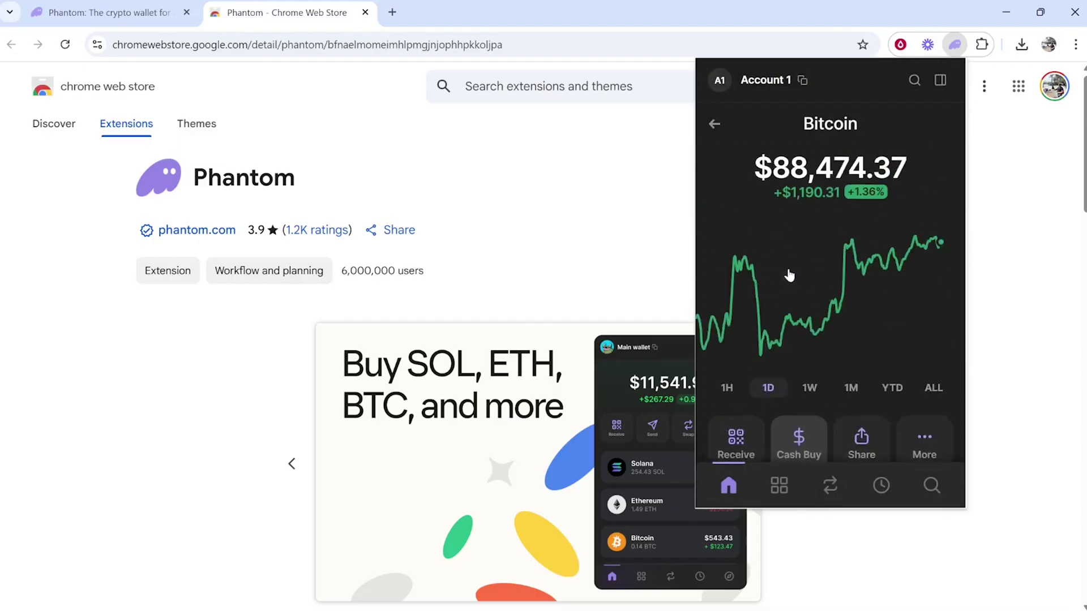